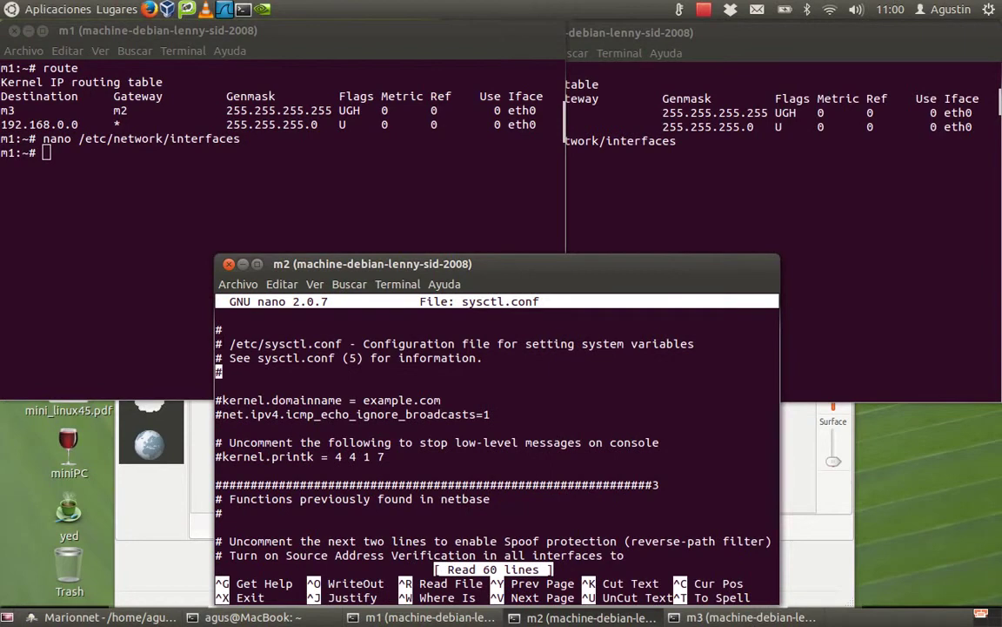
Uncomment the net.ipv4.ip_forward=1 line in m2's sysctl.conf.
key(Down)
key(Down)
key(Down)
key(Down)
key(Down)
key(Down)
key(Down)
key(Down)
key(Down)
key(Down)
key(Down)
key(Down)
key(Down)
key(Down)
key(Down)
key(Down)
key(Down)
key(Down)
key(Down)
key(Down)
key(Down)
key(Down)
key(Down)
key(Up)
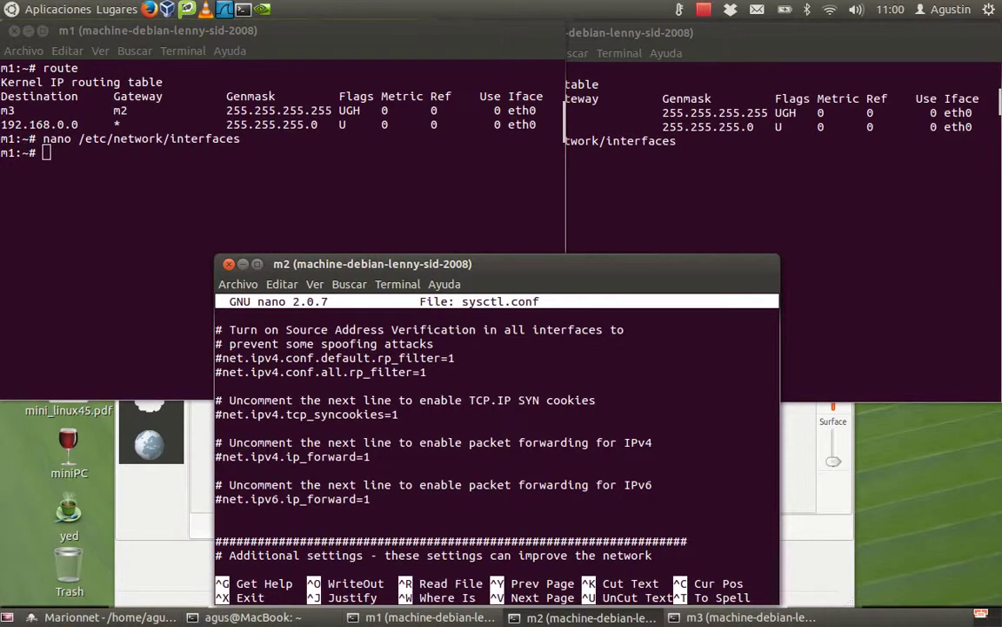
key(Right)
key(Right)
key(Right)
key(Right)
key(Right)
key(Right)
key(Right)
key(Right)
key(Right)
key(Right)
key(Right)
key(Right)
key(Right)
key(Right)
key(Right)
key(Right)
key(Right)
key(Right)
key(Right)
key(Right)
key(Right)
key(Left)
key(Left)
key(Left)
key(Left)
key(Left)
key(Left)
key(Left)
key(Left)
key(Left)
key(Left)
key(Left)
key(Left)
key(Left)
key(Left)
key(Left)
key(Left)
key(Left)
key(Left)
key(Left)
key(Left)
key(Left)
key(Delete)
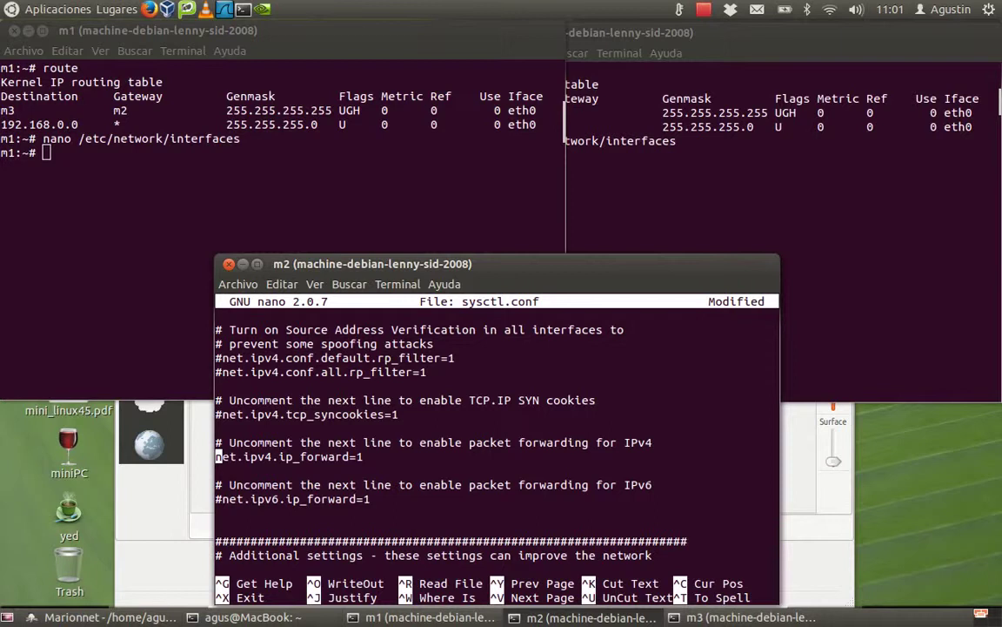
Save sysctl.conf under its own name and exit nano to the m2 shell.
key(ctrl+o)
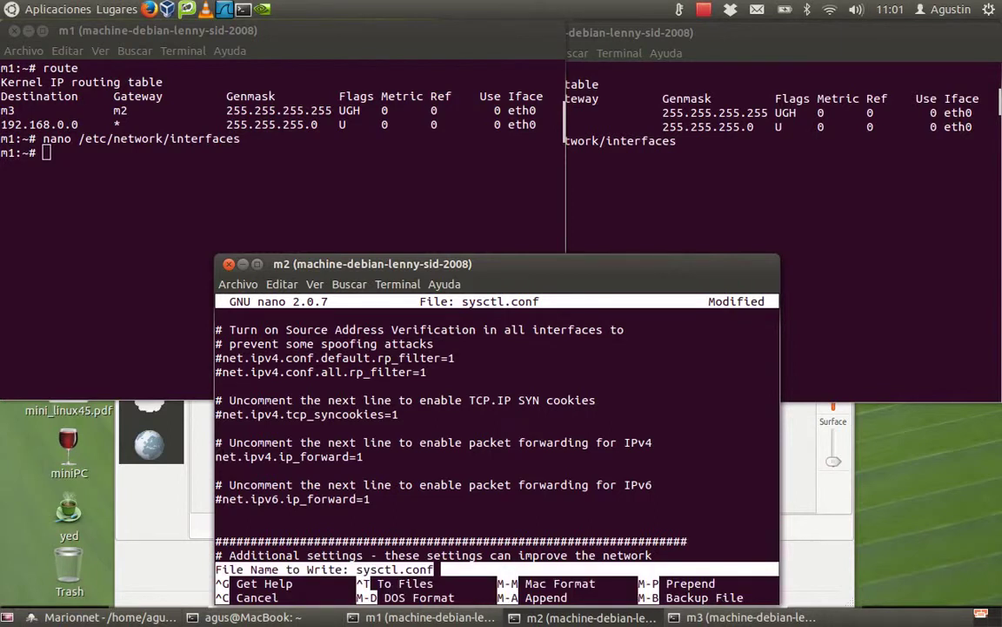
key(Return)
key(ctrl+x)
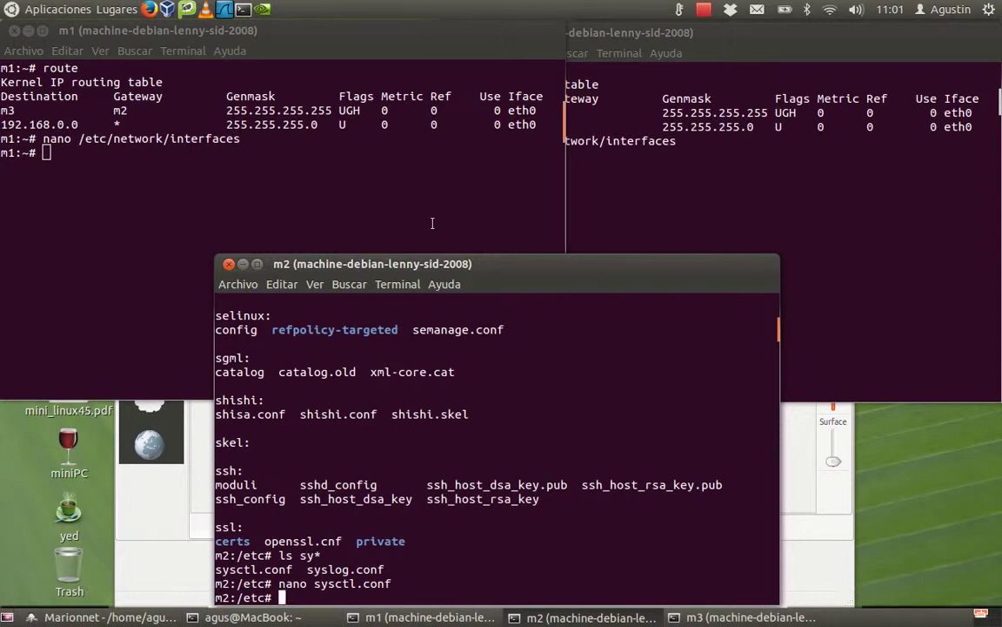
Shut down all three virtual machines m1, m2 and m3 and confirm with Sí.
click(814, 572)
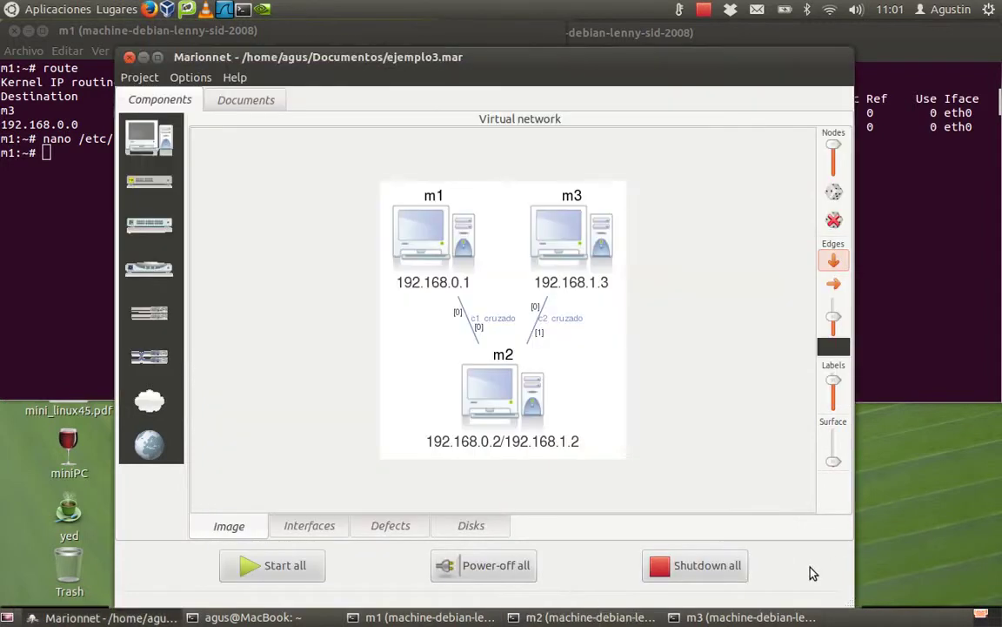
click(696, 569)
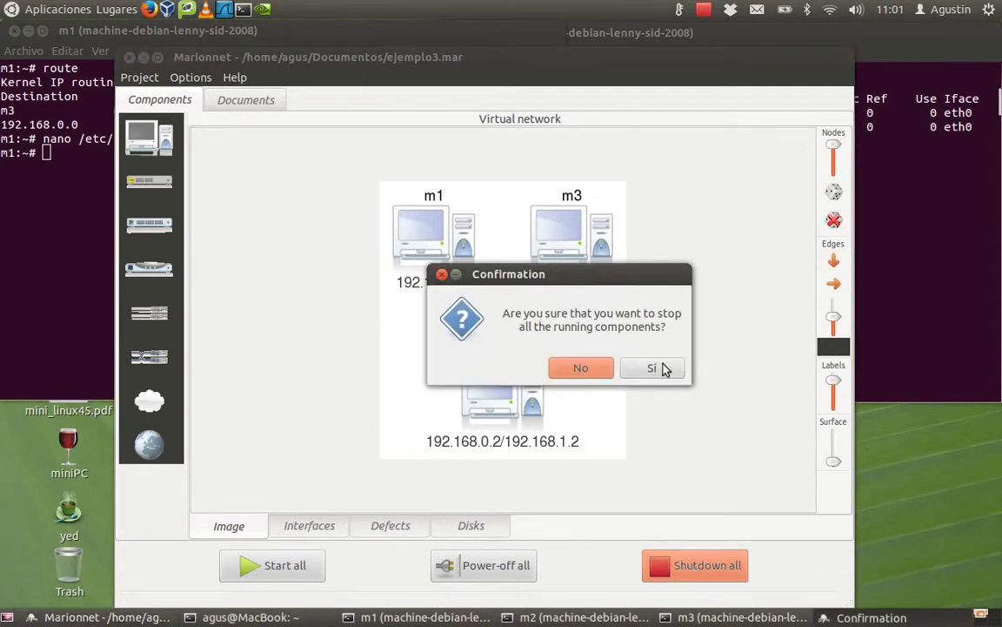
click(649, 370)
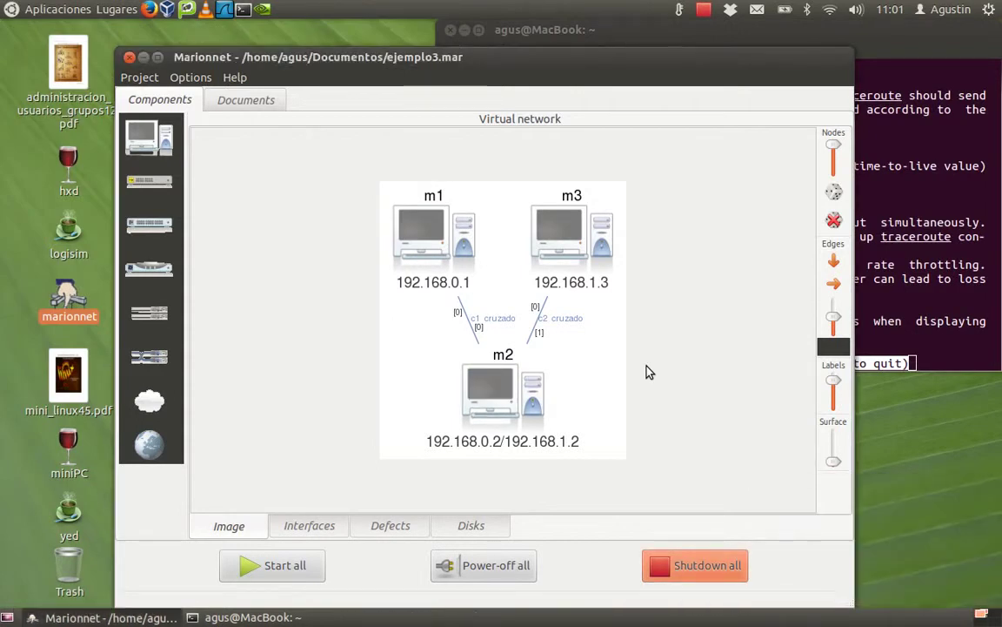
Quit the traceroute man page and close the host terminal window.
click(876, 36)
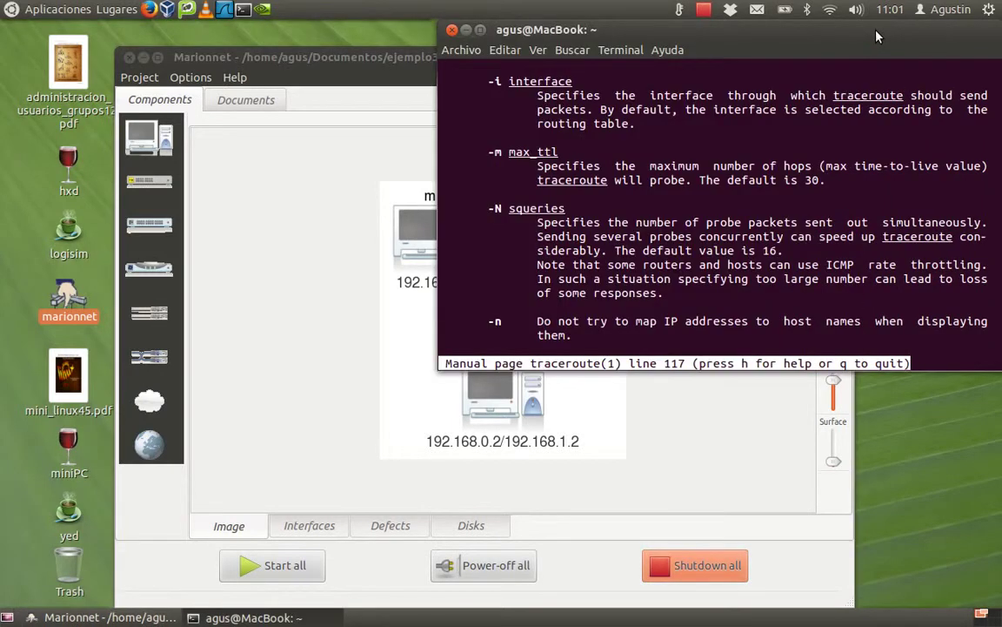
key(q)
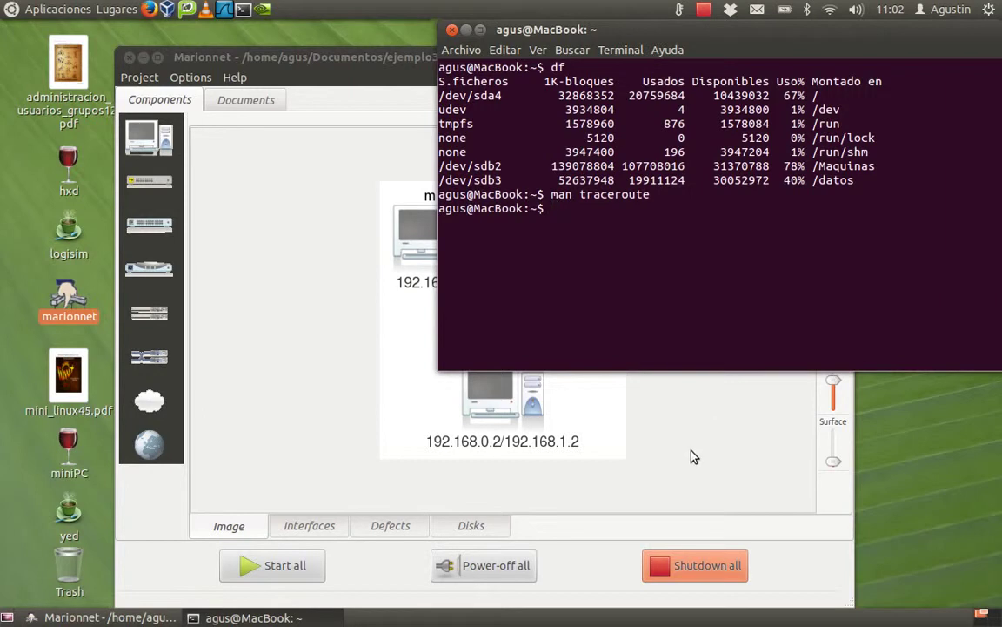
click(677, 475)
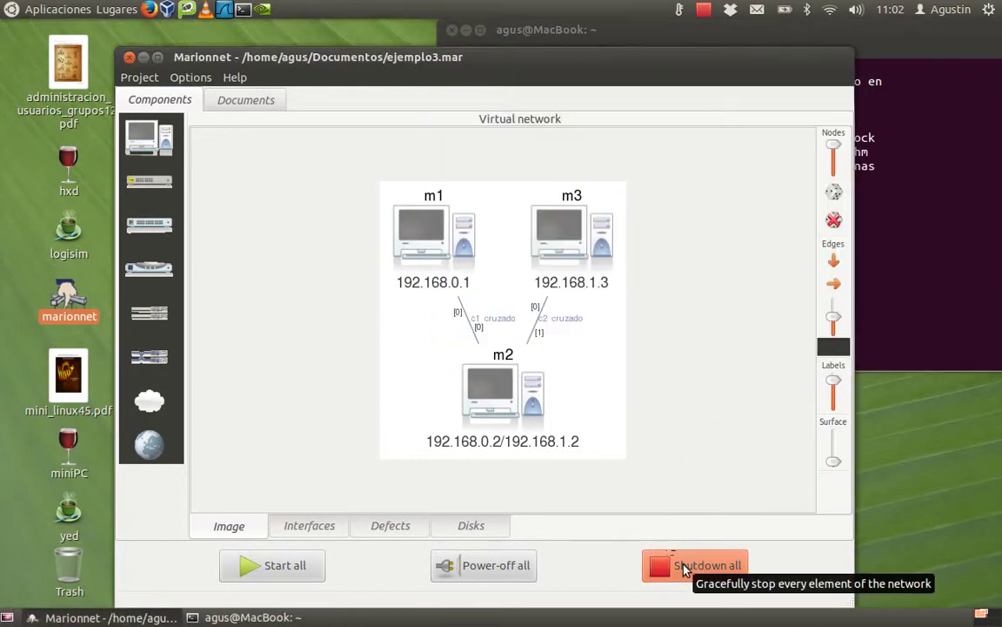
click(452, 29)
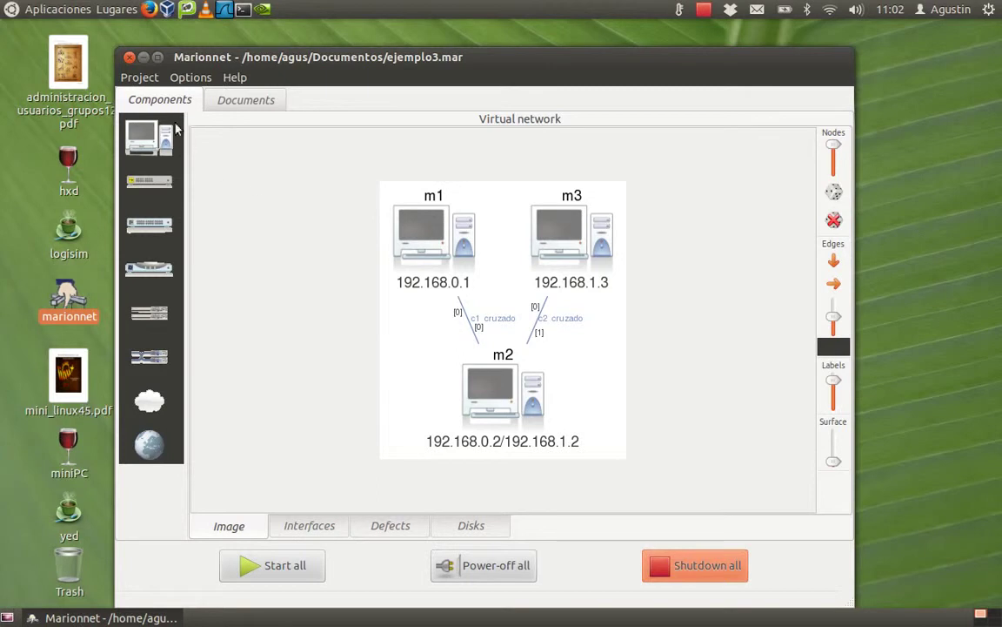
Save the project as ejemplo4 in the Documentos folder using Project > Save as.
click(141, 80)
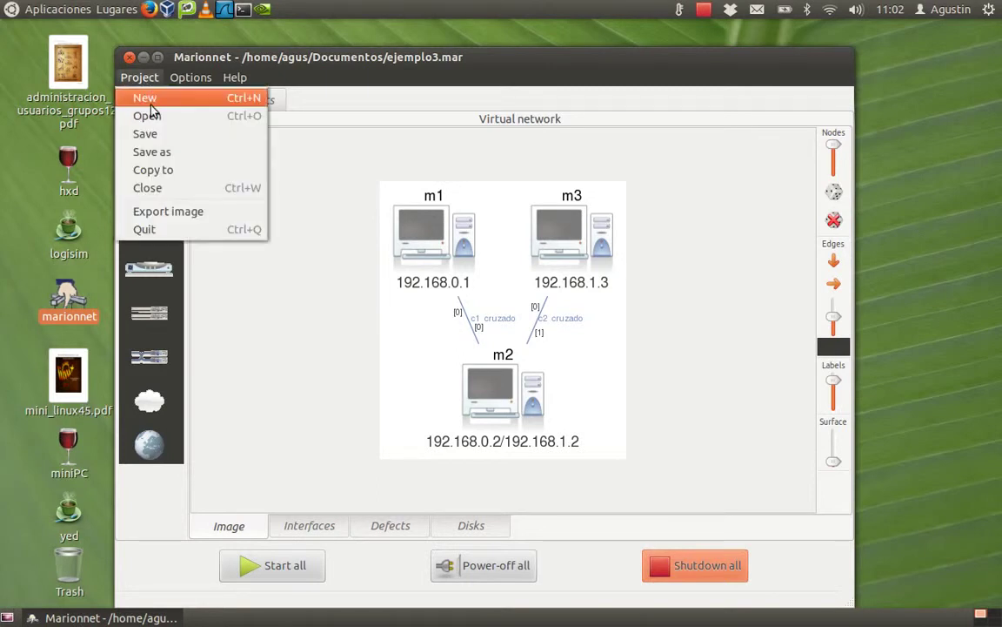
click(174, 153)
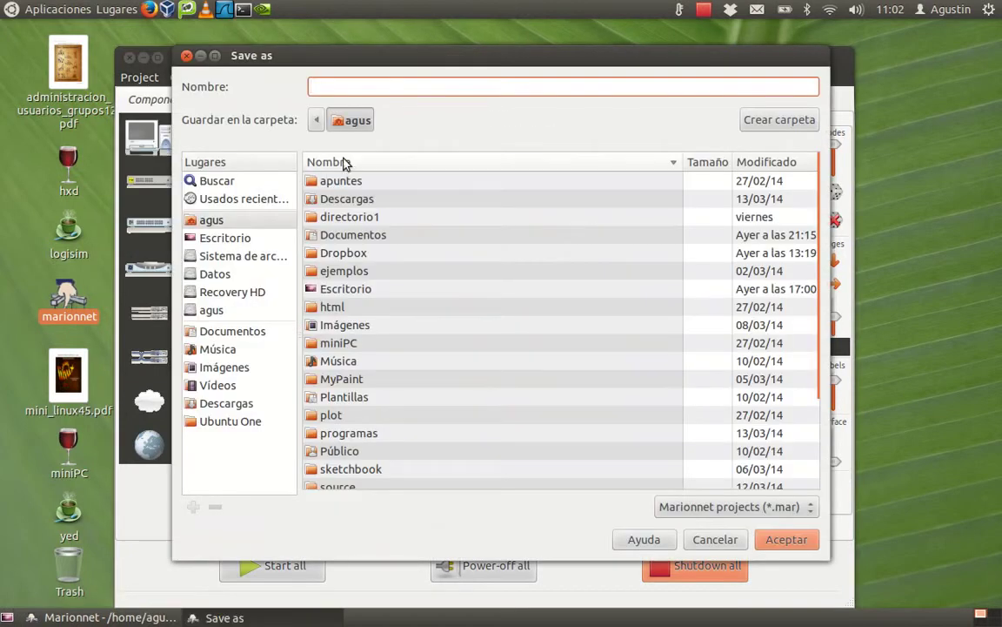
double_click(339, 235)
click(336, 88)
text(ejemplo4)
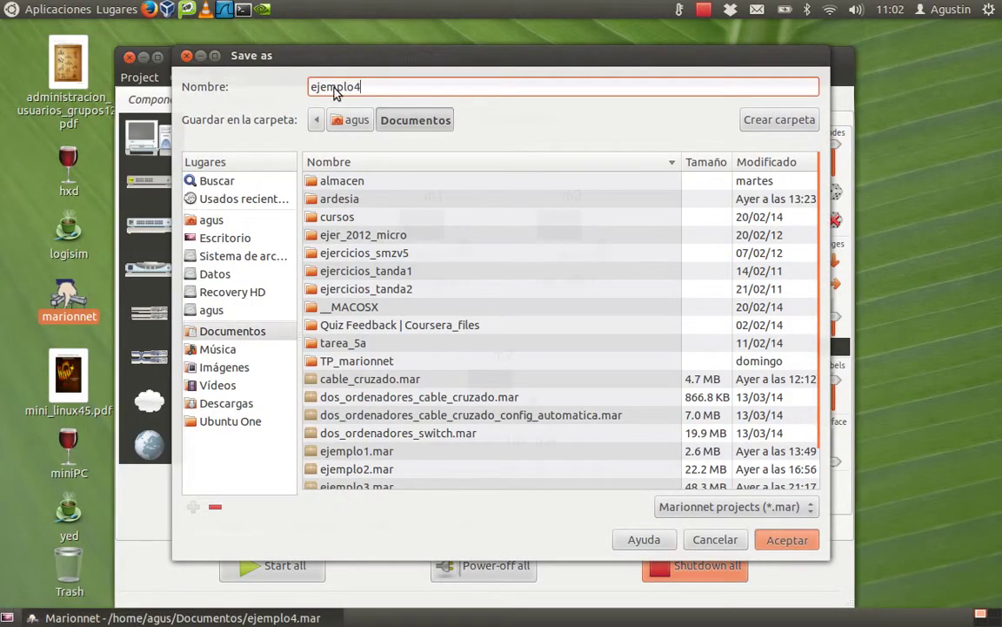
key(Return)
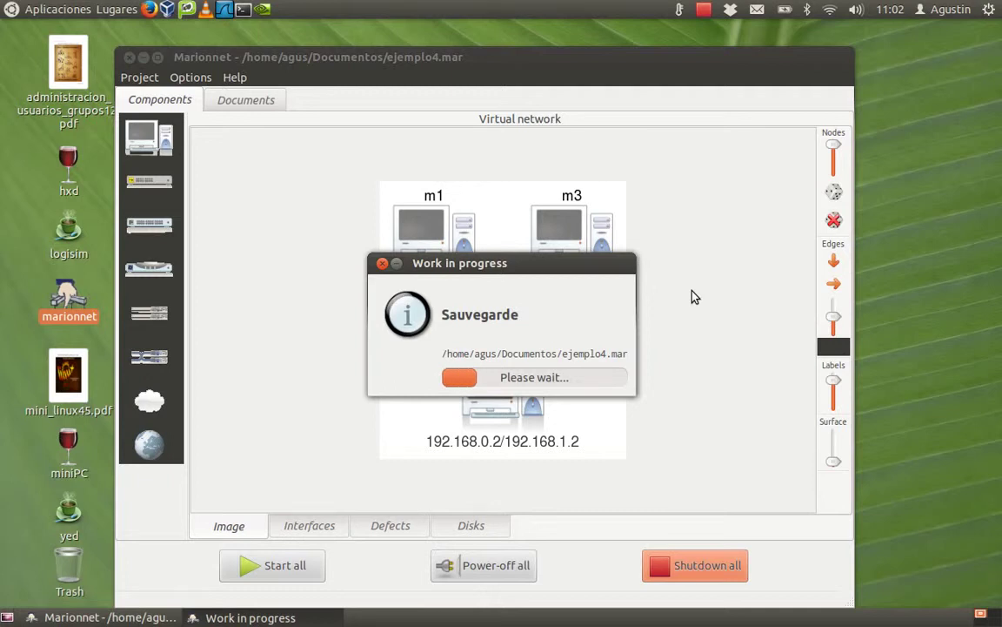
Drag the Work in progress window to the upper right, clear of the m1–m2–m3 diagram.
drag(573, 265, 875, 139)
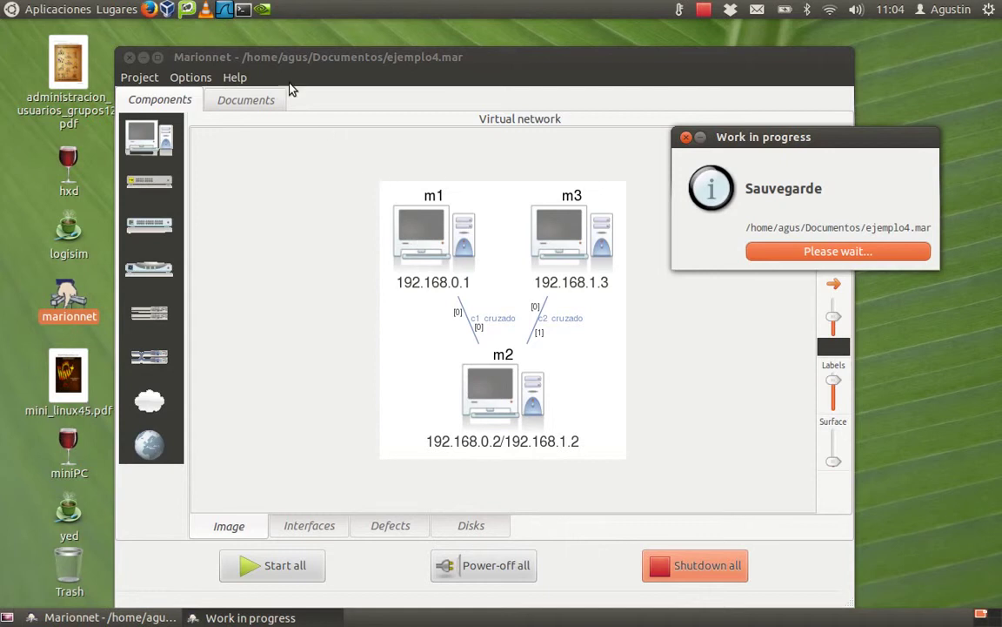
Check disk usage with df in a new host terminal, then close it.
click(244, 11)
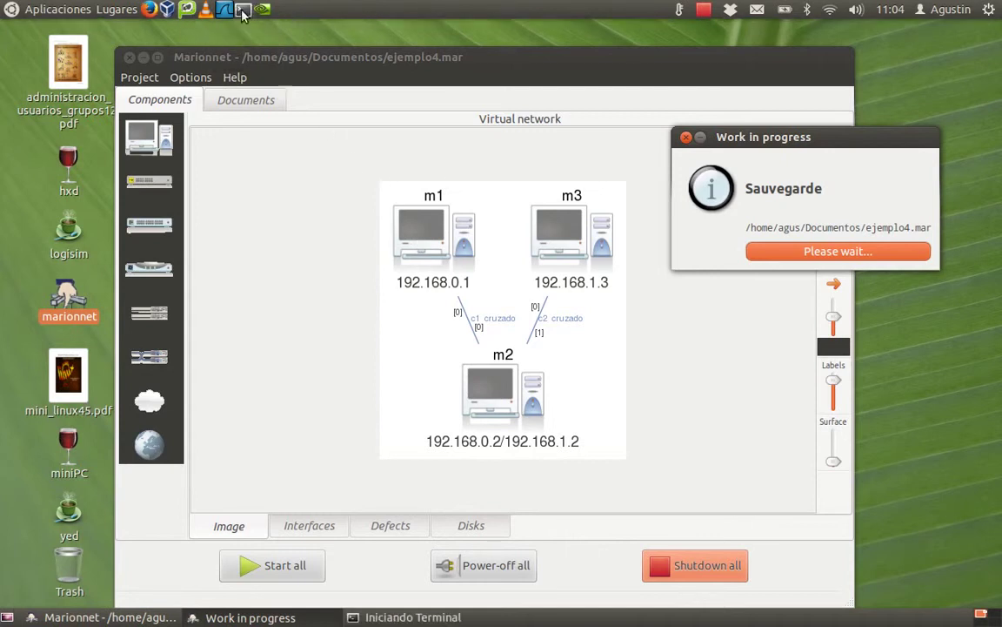
text(df)
key(Return)
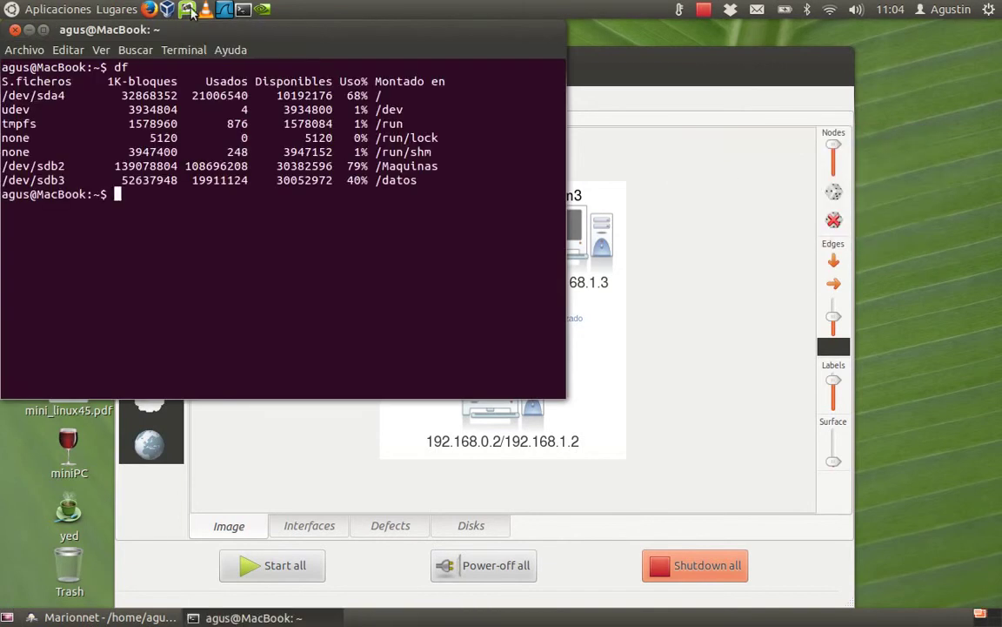
click(15, 30)
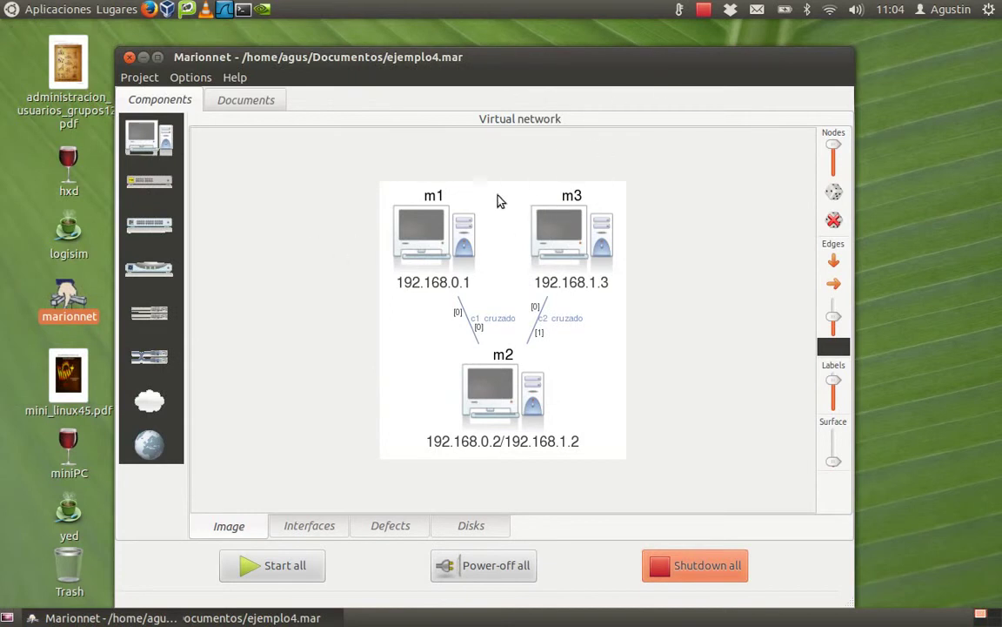
Open Documentos from Places to confirm ejemplo4.mar exists, then minimise the window.
click(113, 10)
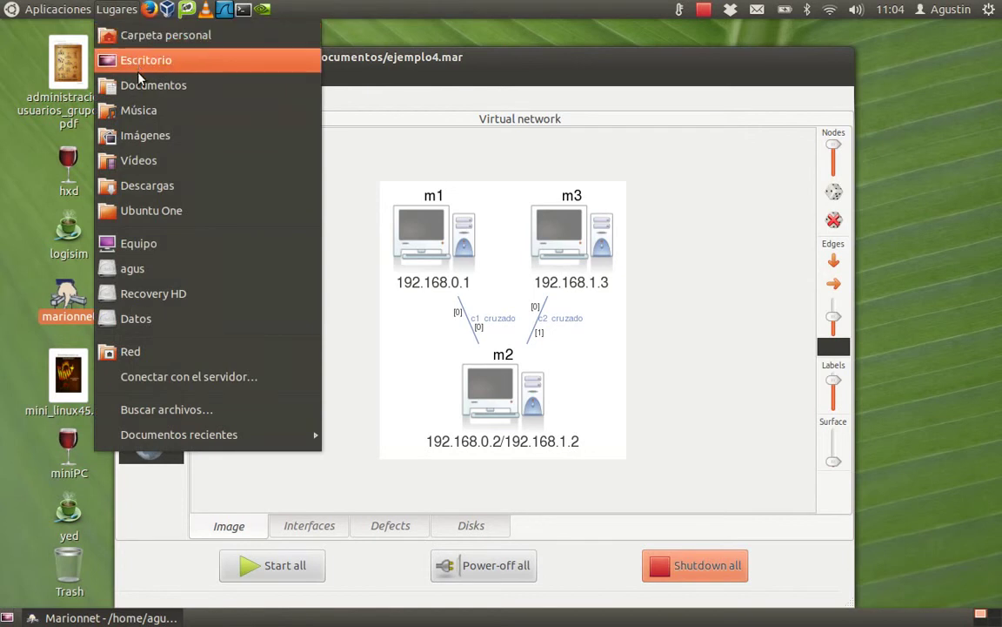
click(141, 83)
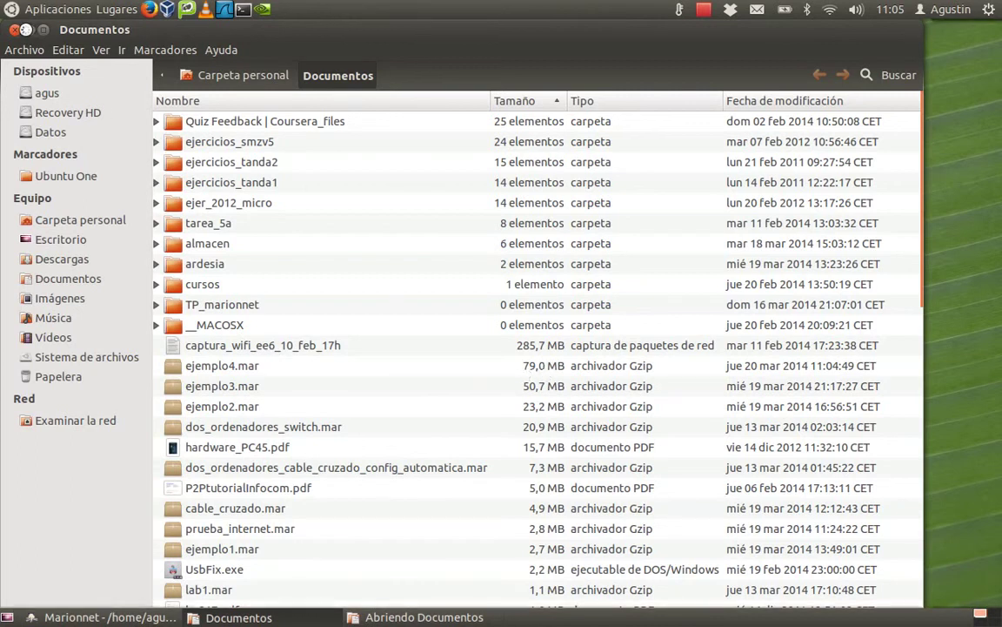
click(27, 29)
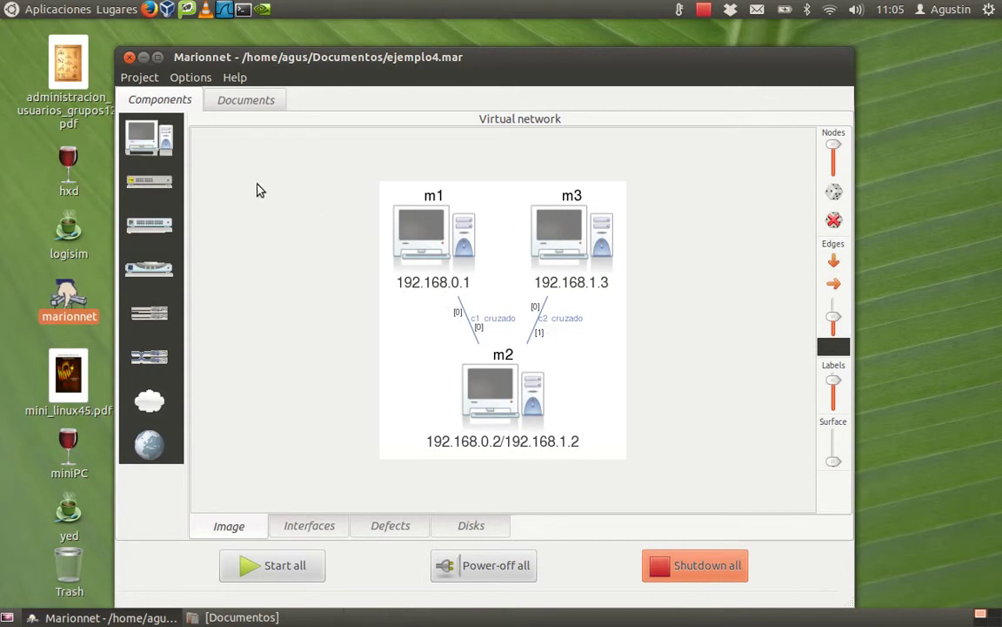
Start all virtual machines m1, m2 and m3 at once.
click(279, 568)
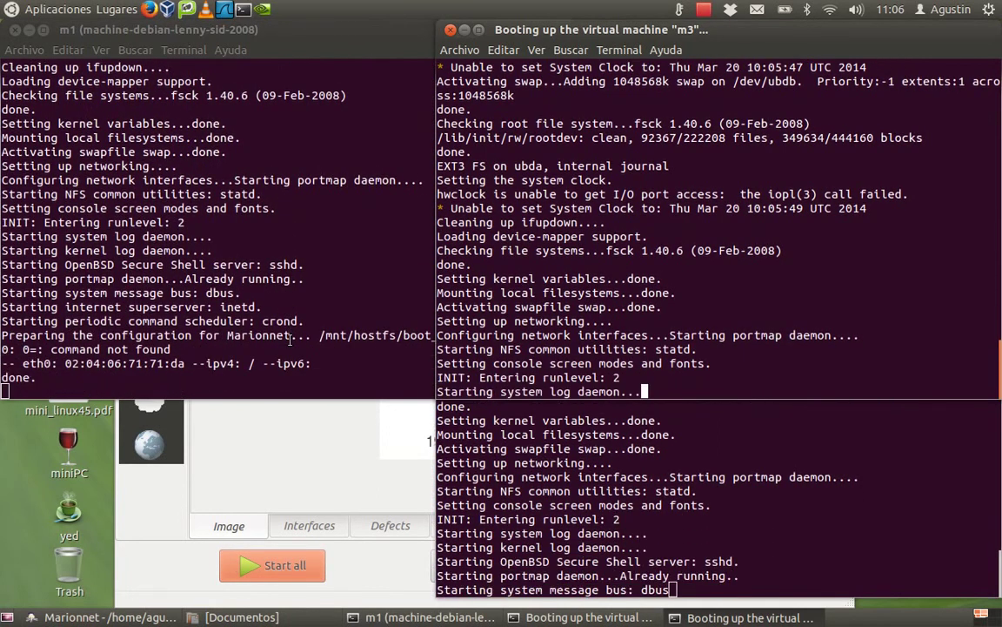
Log in as root on the m1, m3 and m2 consoles.
click(193, 377)
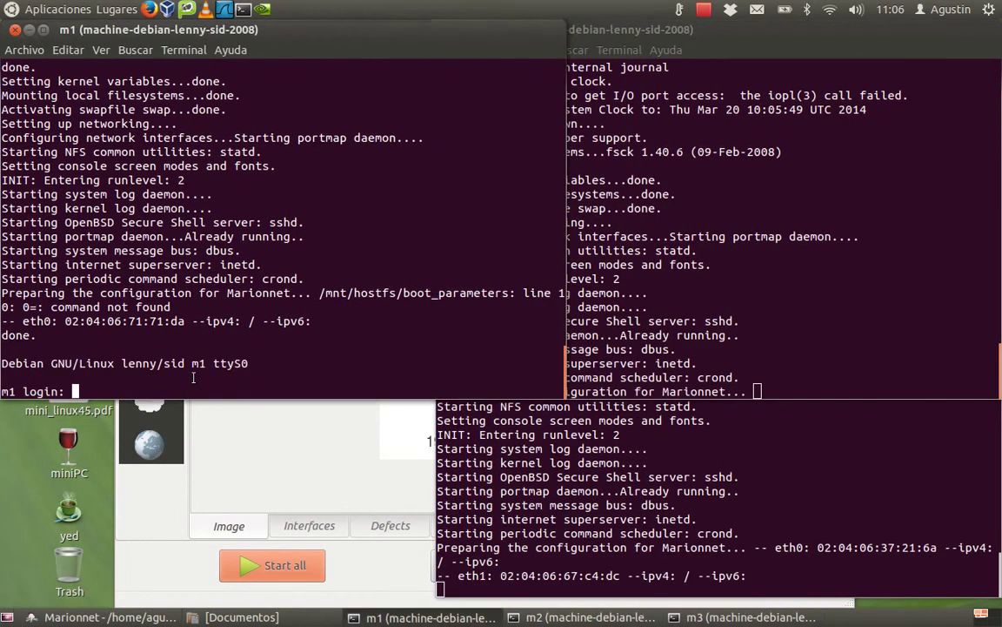
text(root)
key(Return)
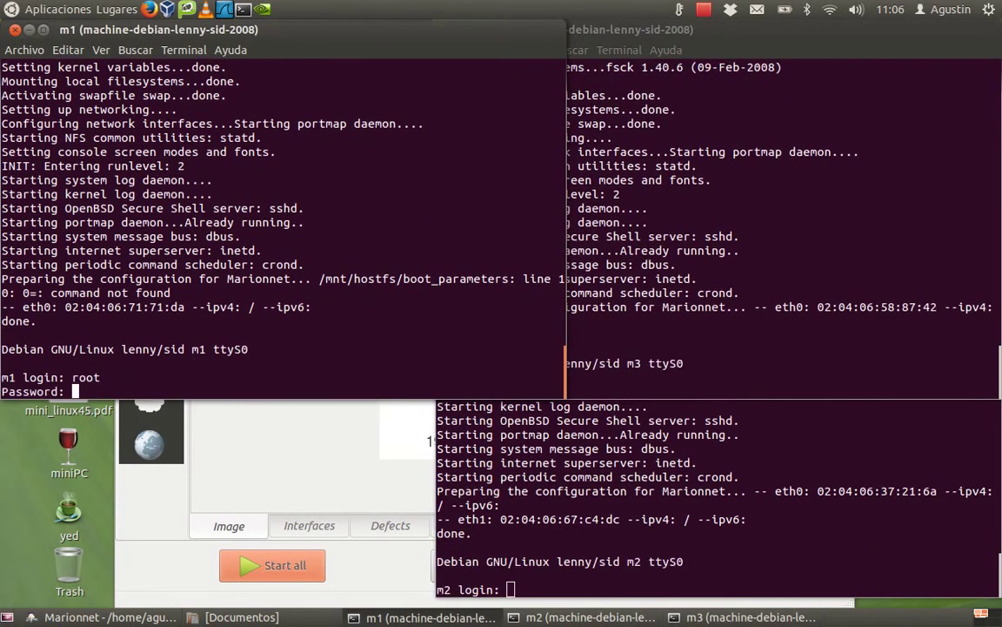
key(Return)
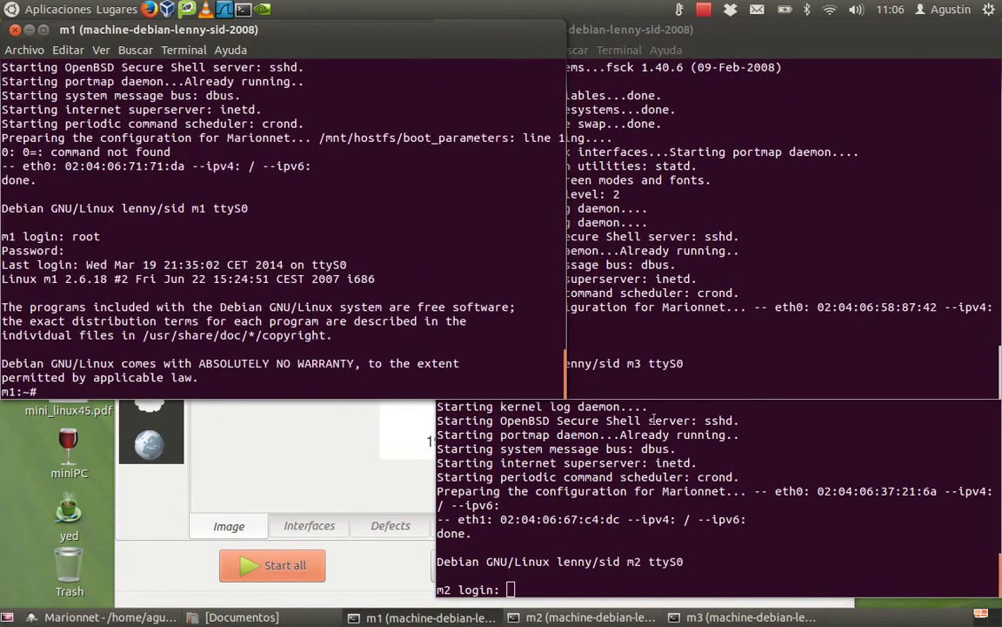
click(759, 384)
text(root)
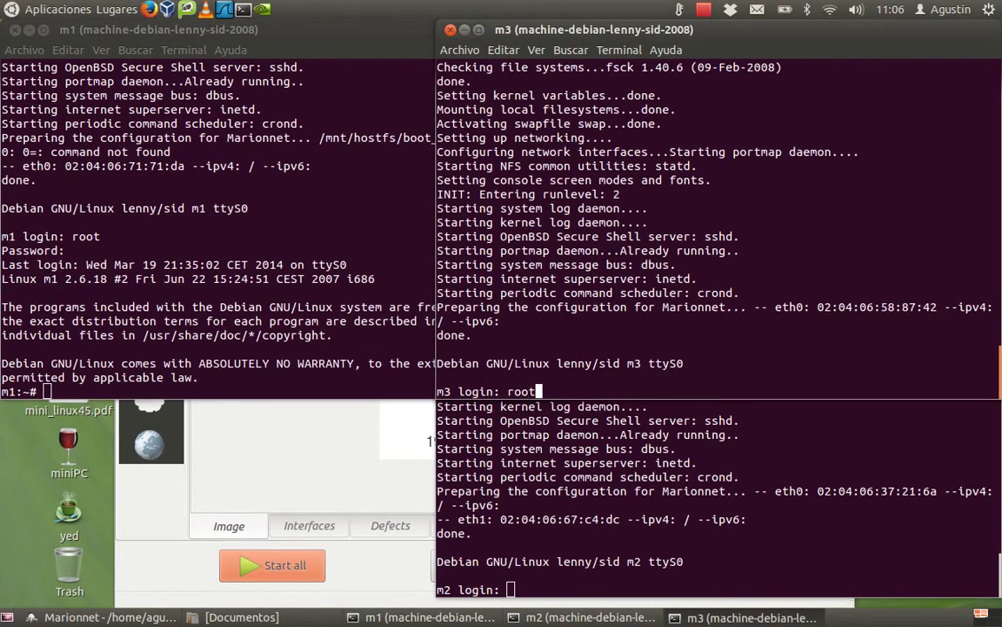
key(Return)
key(Return)
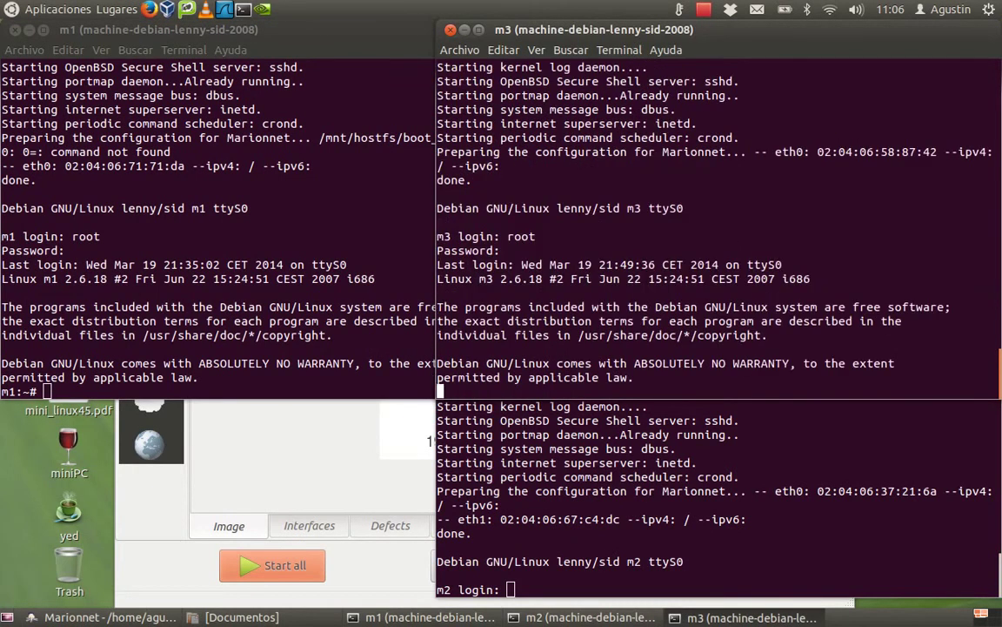
click(697, 575)
text(root)
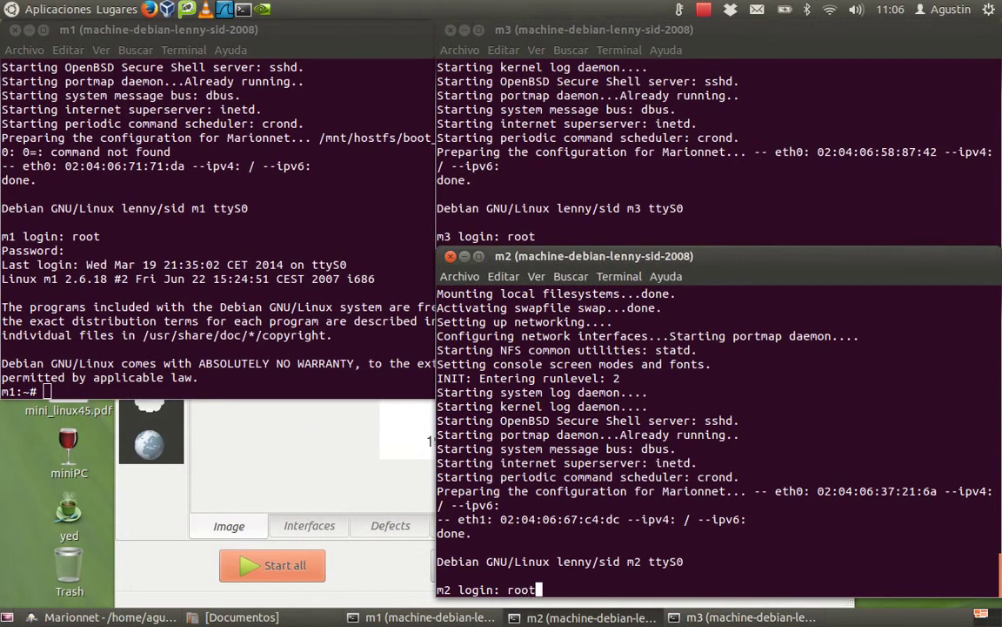
key(Return)
key(Return)
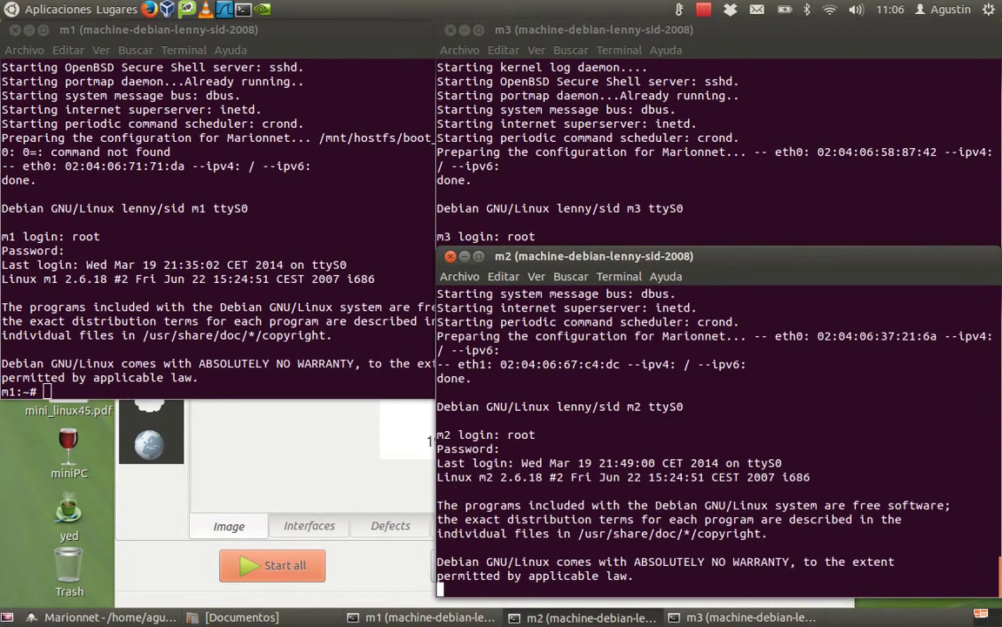
On m1, clear the screen, run route and ifconfig, then begin typing 'ping m'.
drag(435, 326, 565, 325)
key(ctrl+l)
text(r)
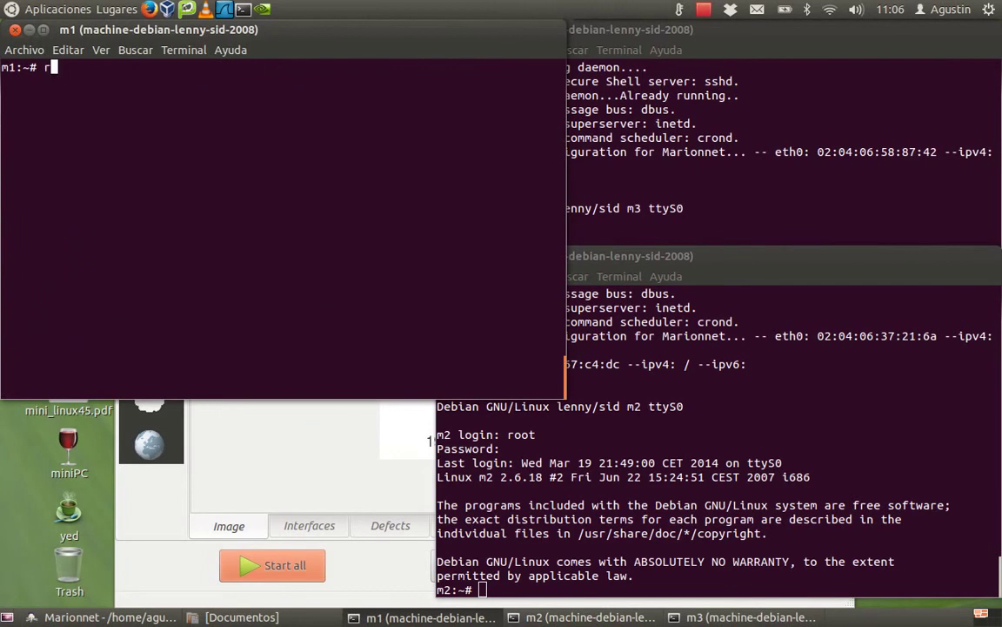
text(oute)
key(Return)
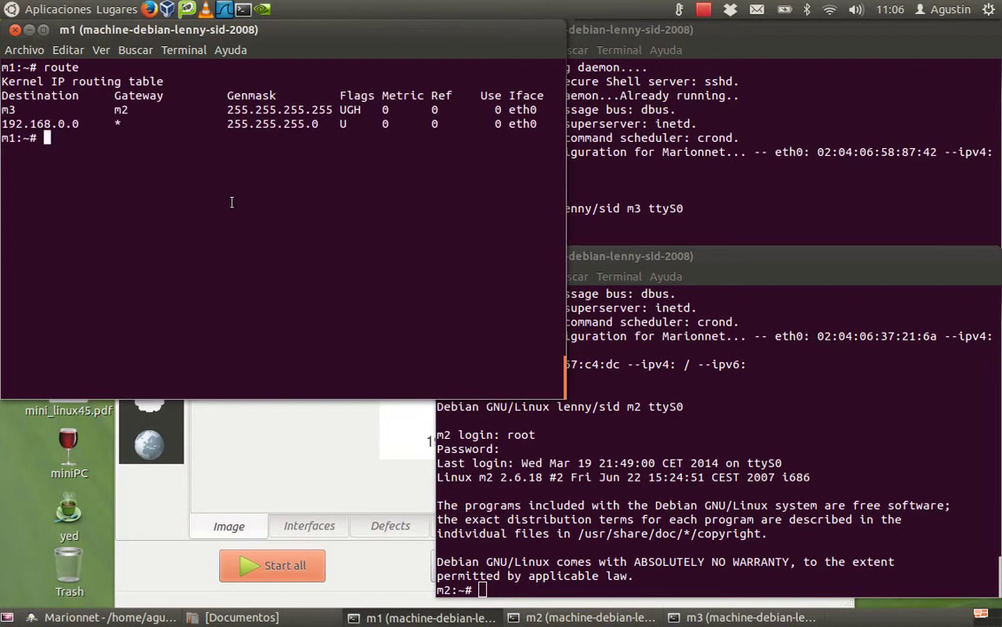
text(ifconfig)
key(Return)
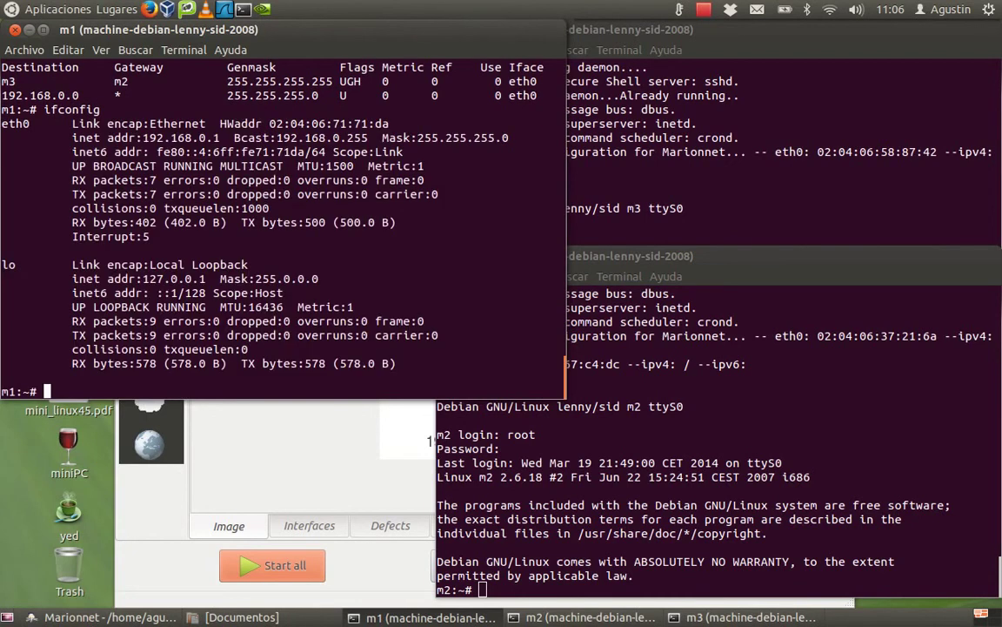
drag(143, 137, 218, 137)
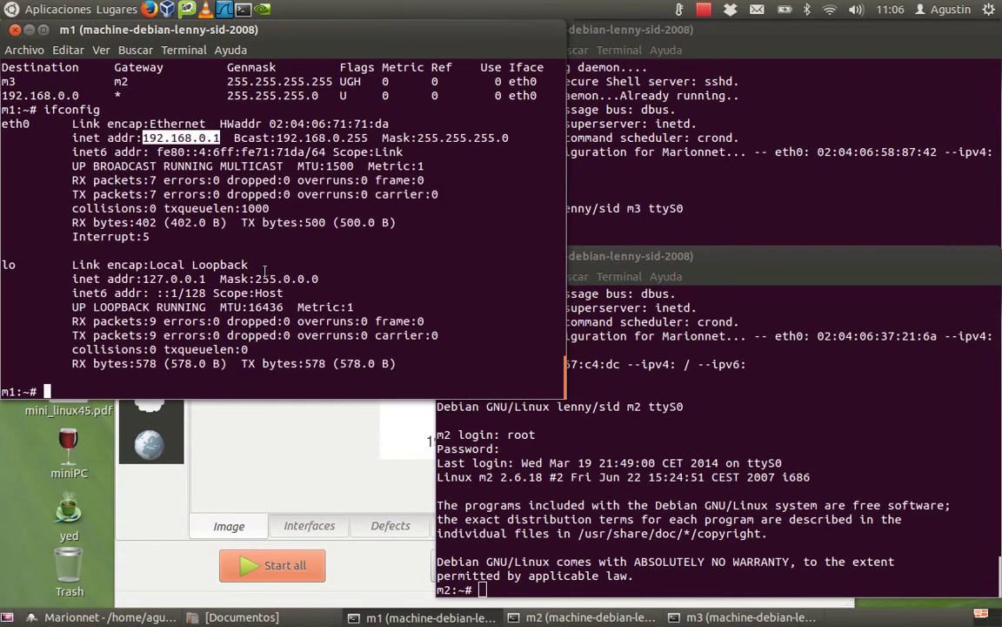
click(94, 393)
text(pin)
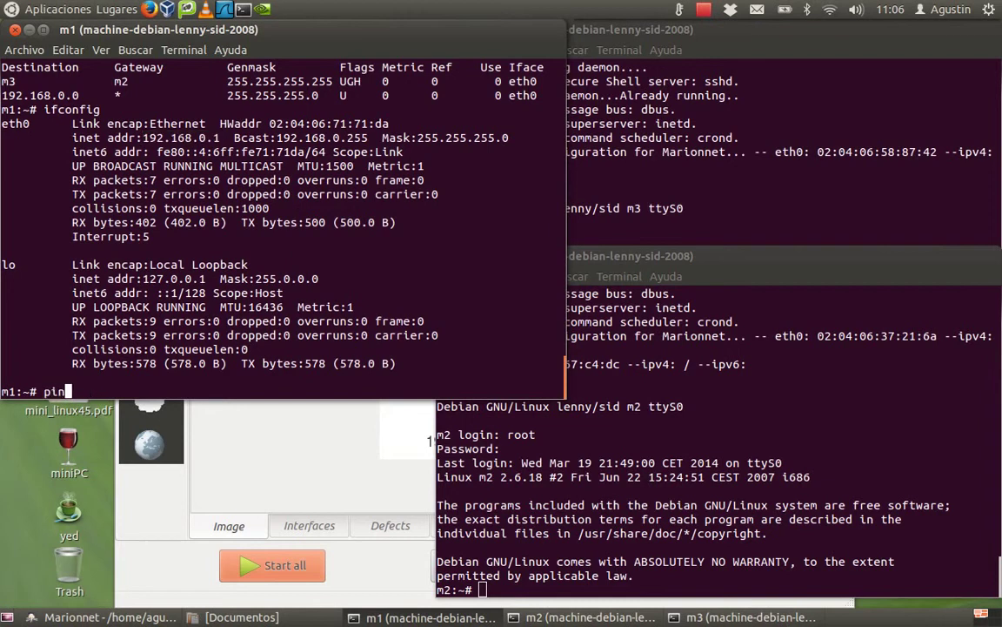